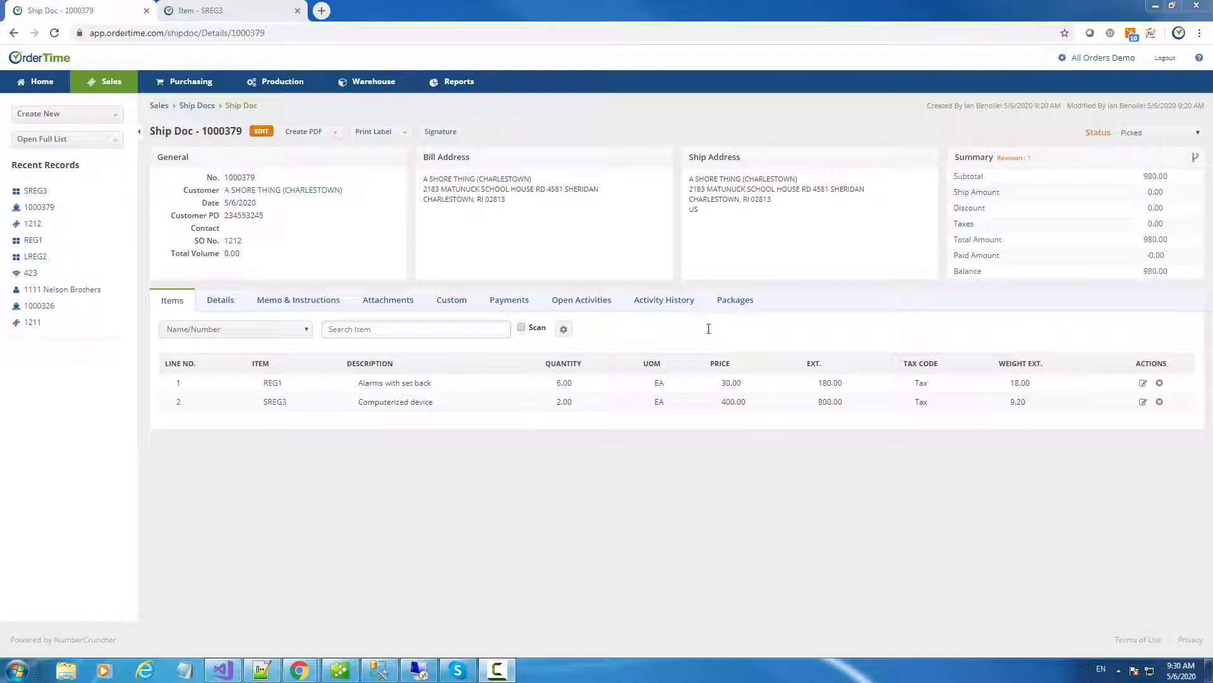
Show the Packages tab of ship doc 1000379, which lists no packages yet.
{"action": "left_click", "coordinate": [738, 302]}
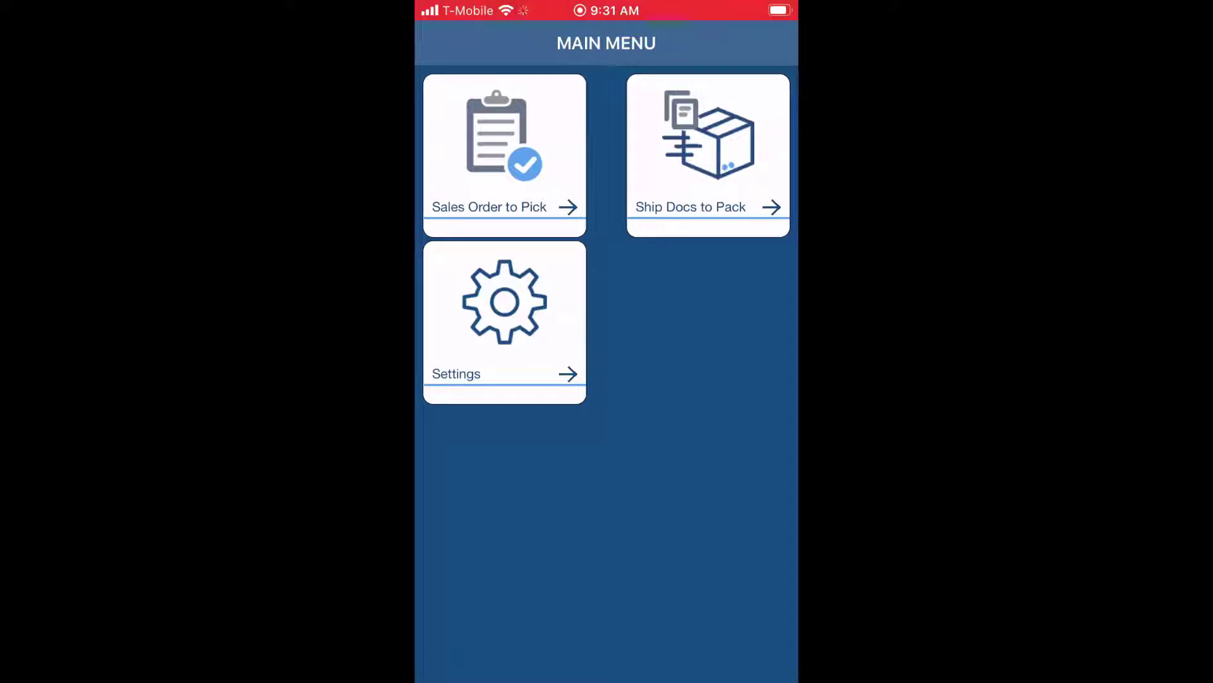
Download ship doc 1000379 into Ship Docs to Pack and acknowledge the added confirmation.
{"action": "left_click", "coordinate": [708, 155]}
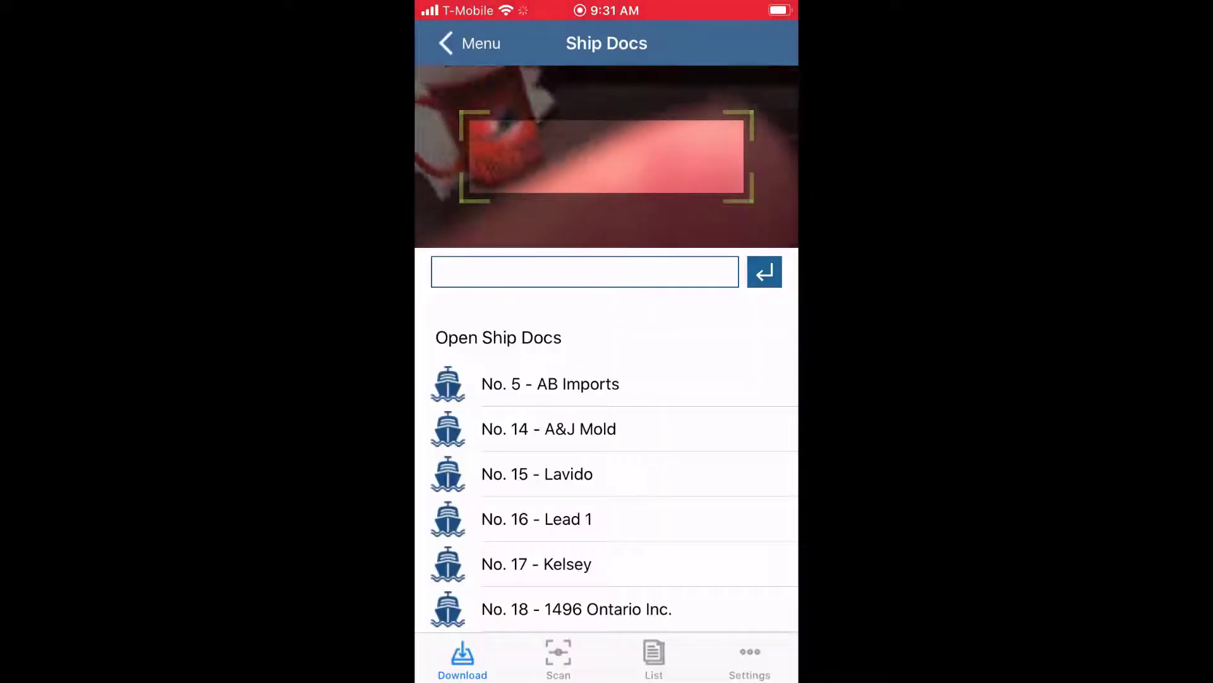
{"action": "type", "text": "1"}
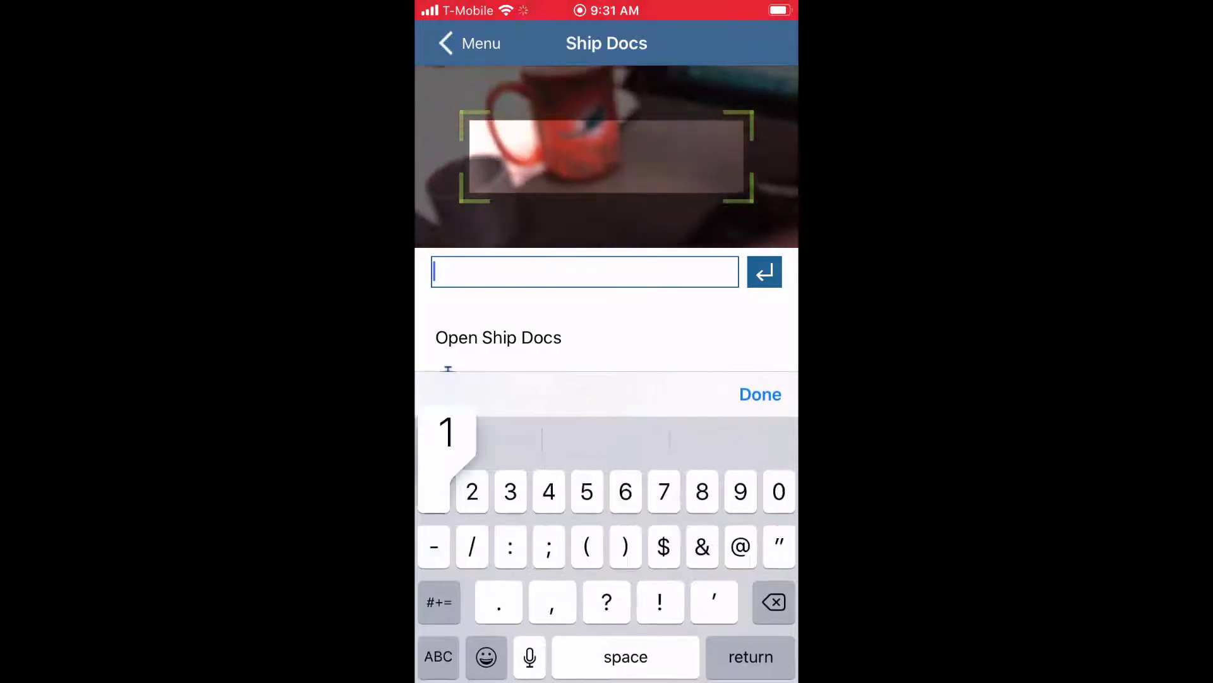
{"action": "type", "text": "000"}
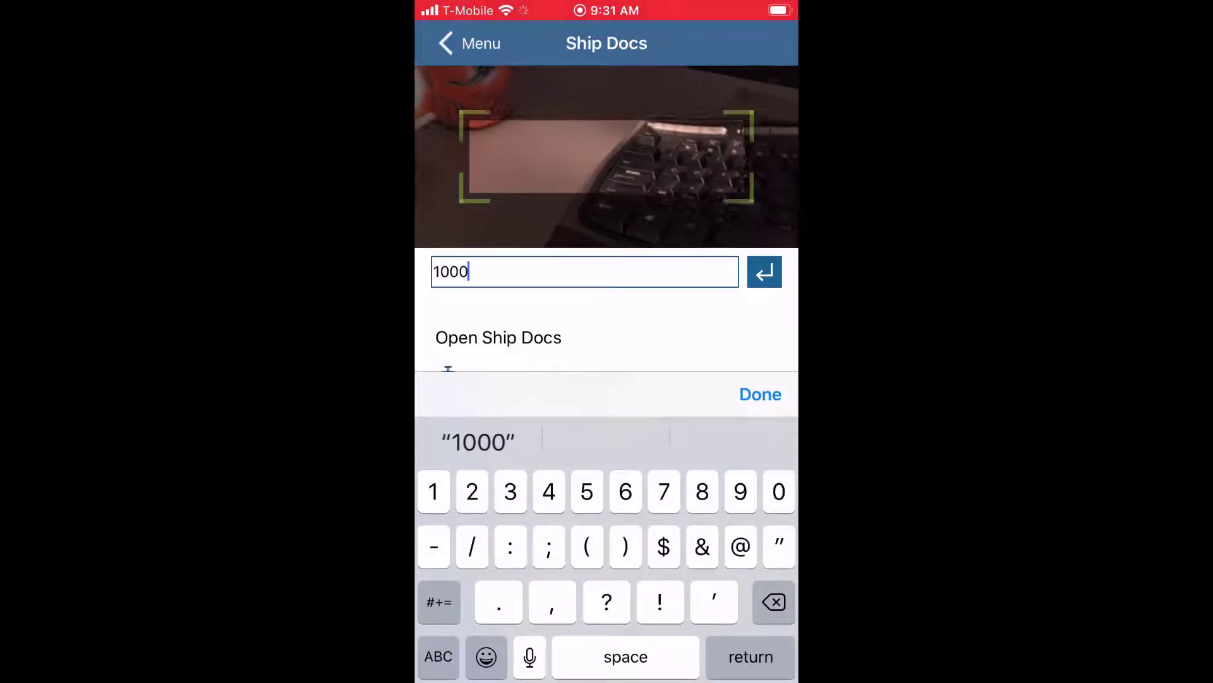
{"action": "type", "text": "37"}
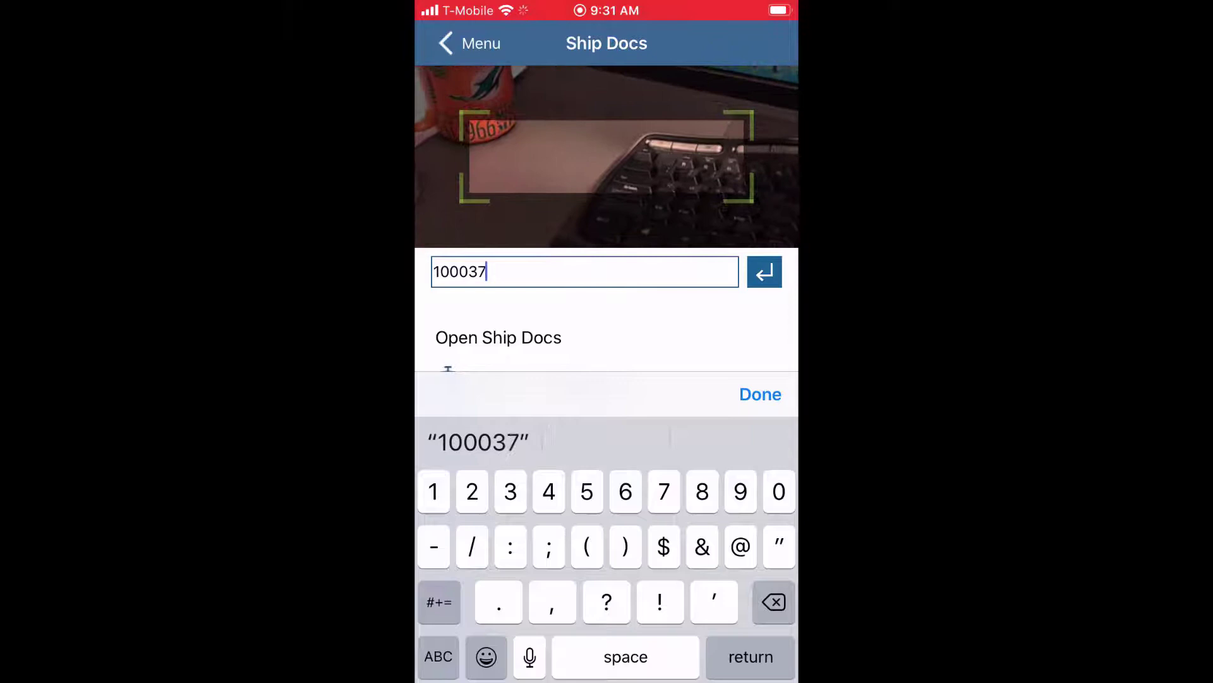
{"action": "type", "text": "9"}
{"action": "key", "text": "Return"}
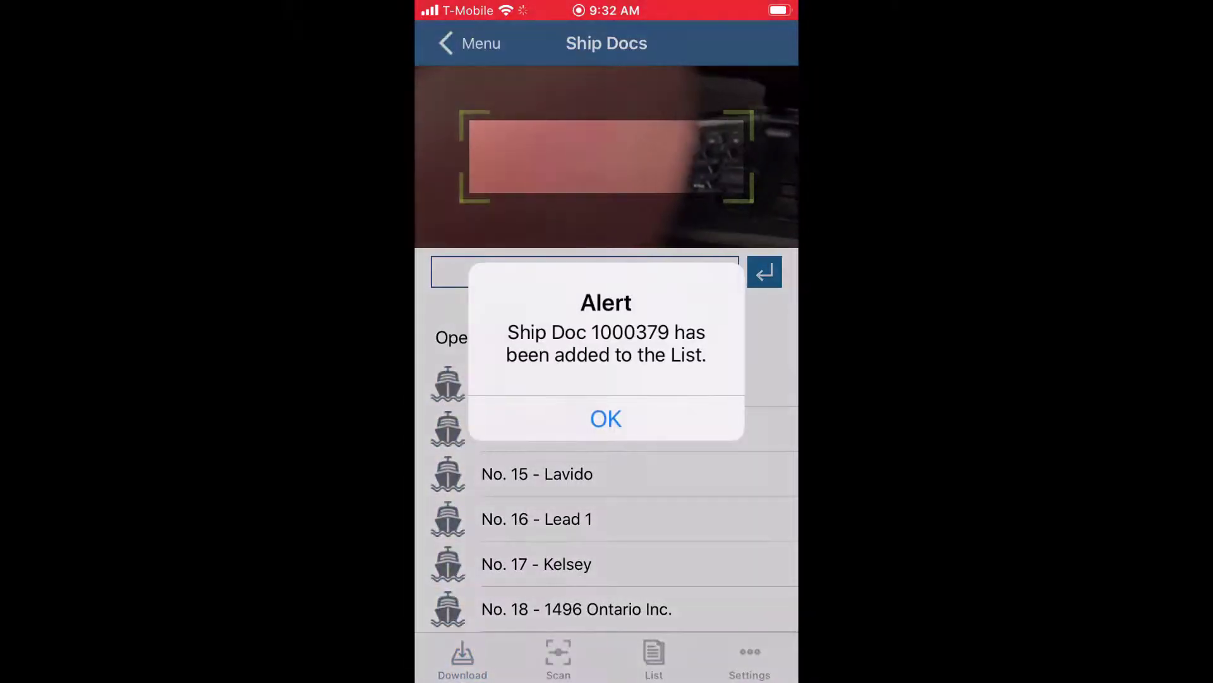
{"action": "left_click", "coordinate": [606, 418]}
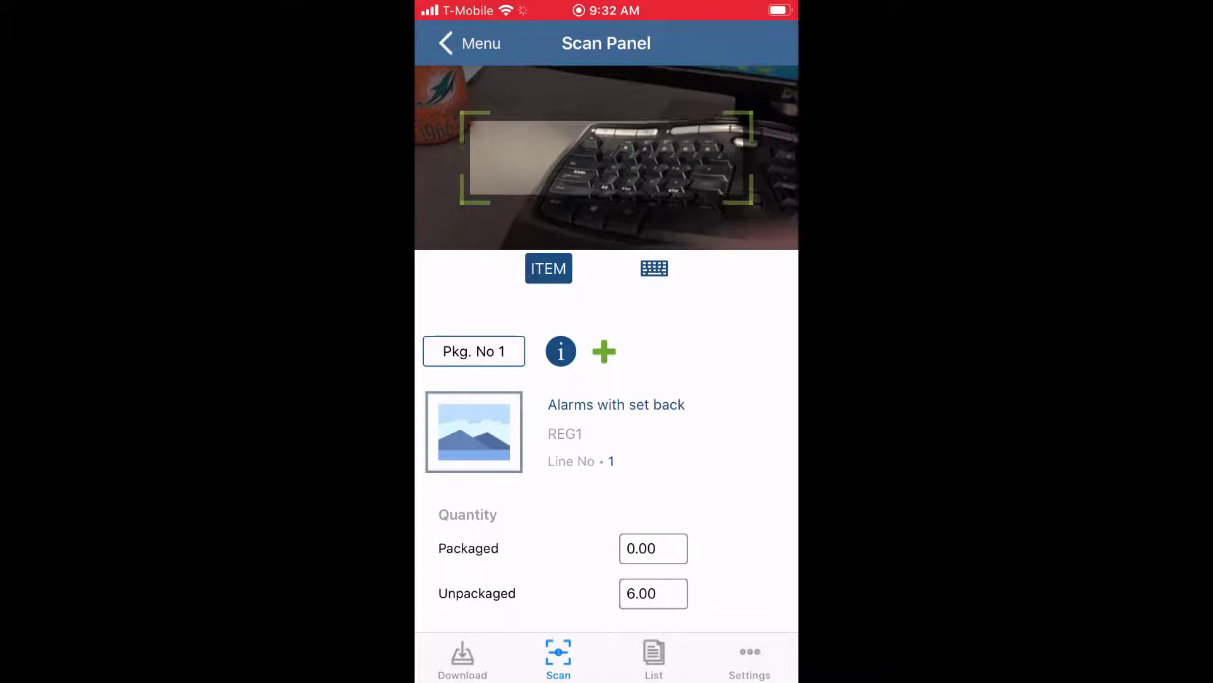
Change the Pick Quantity After Scan user setting to Ordered Or All and return to the menu.
{"action": "left_click", "coordinate": [749, 658]}
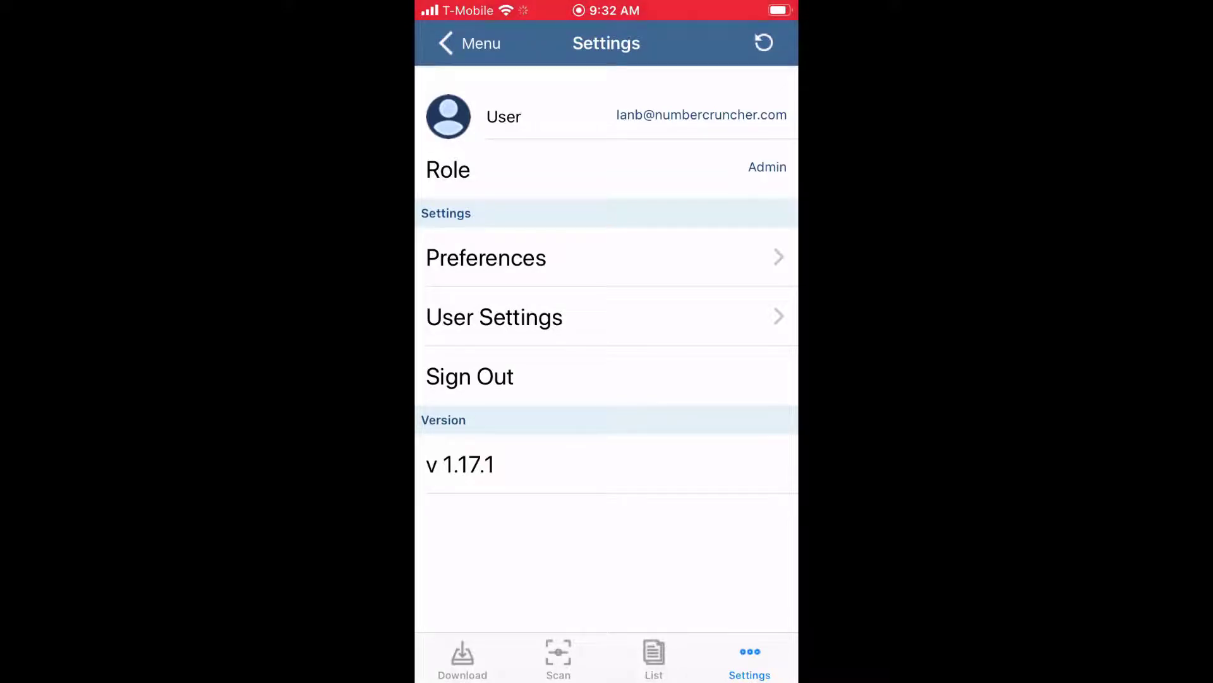
{"action": "left_click", "coordinate": [495, 316]}
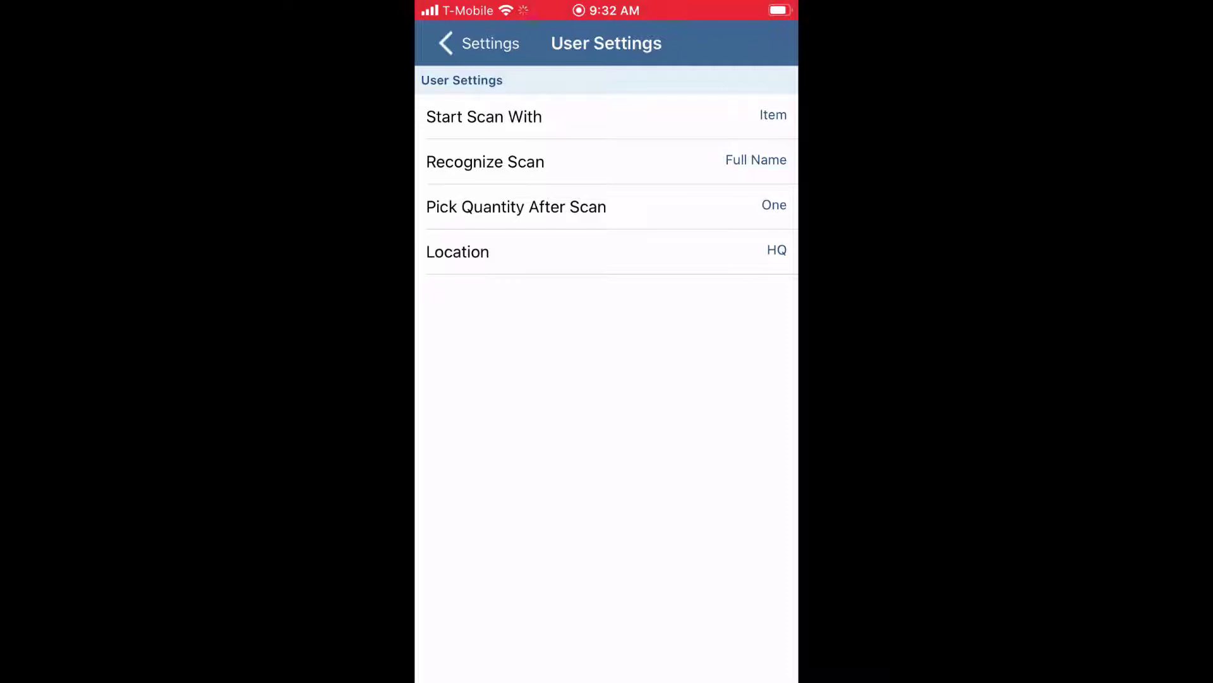
{"action": "left_click", "coordinate": [607, 206]}
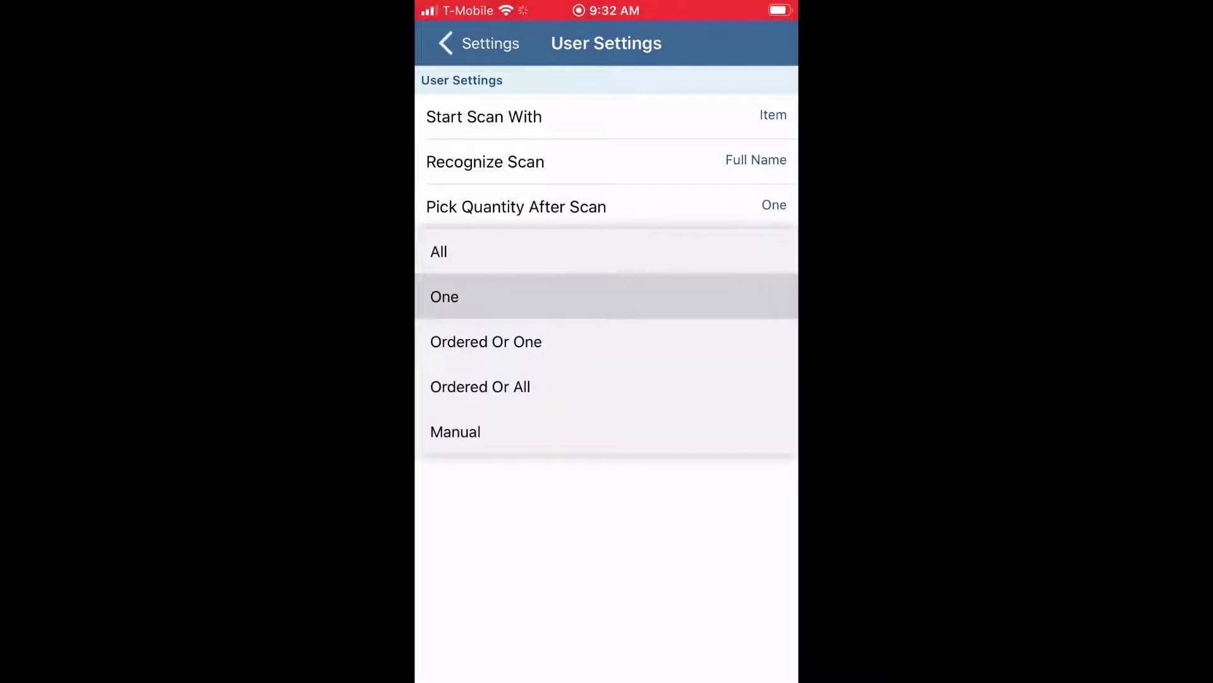
{"action": "left_click", "coordinate": [481, 386]}
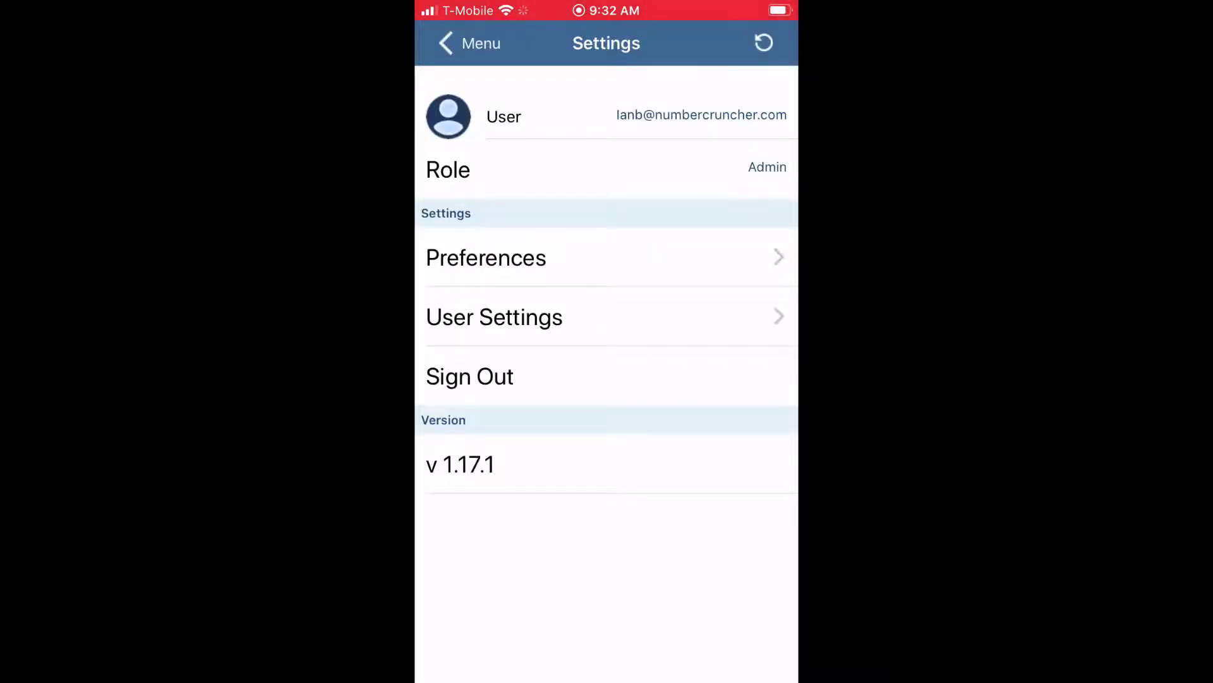
{"action": "left_click", "coordinate": [468, 43]}
Open ship doc 1000379, review its Packages and Items tabs, and start scanning items.
{"action": "left_click", "coordinate": [708, 155]}
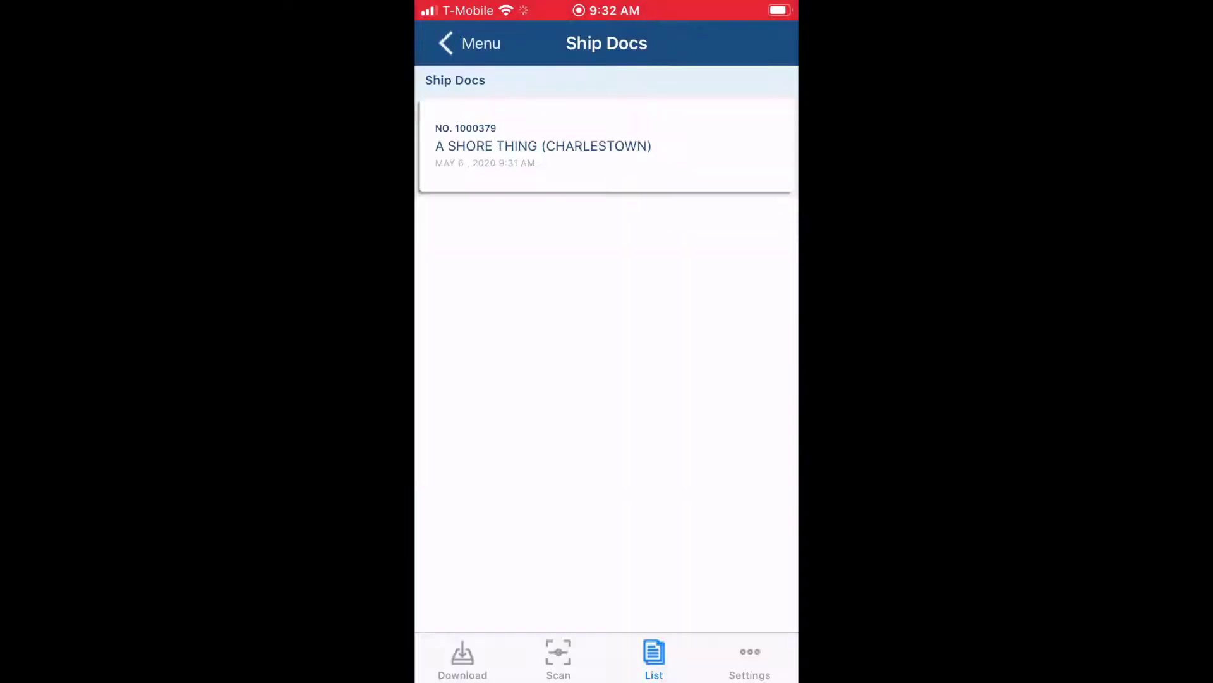
{"action": "left_click", "coordinate": [606, 145]}
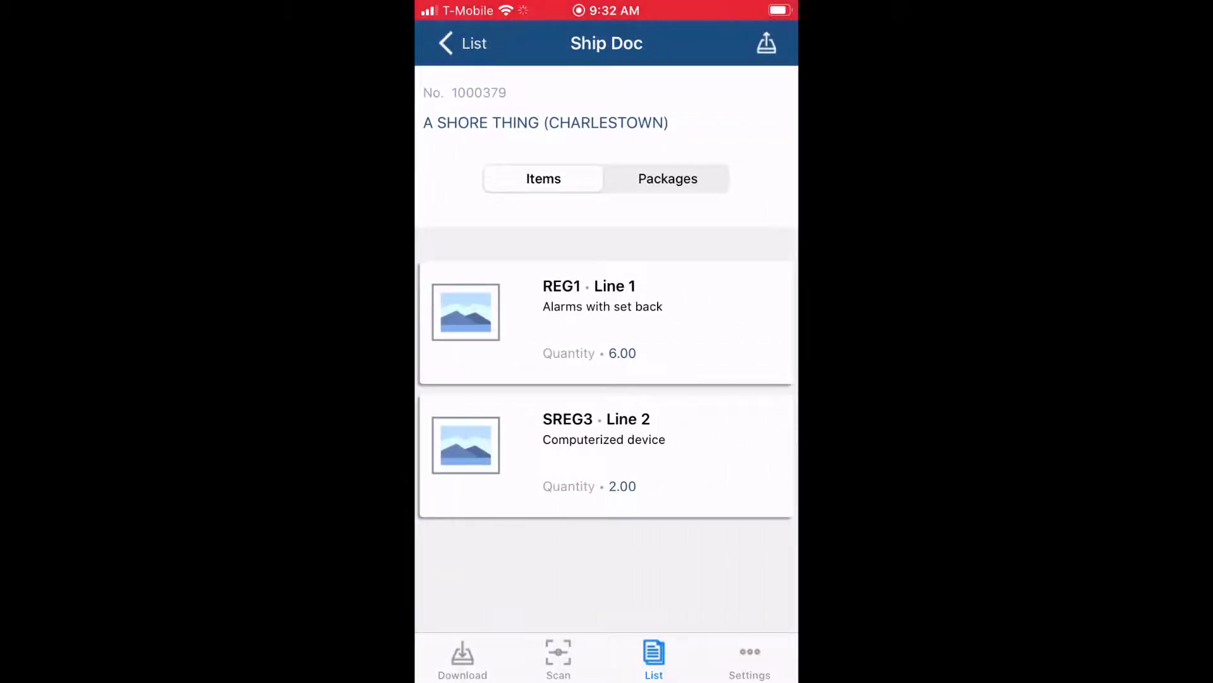
{"action": "left_click", "coordinate": [668, 178]}
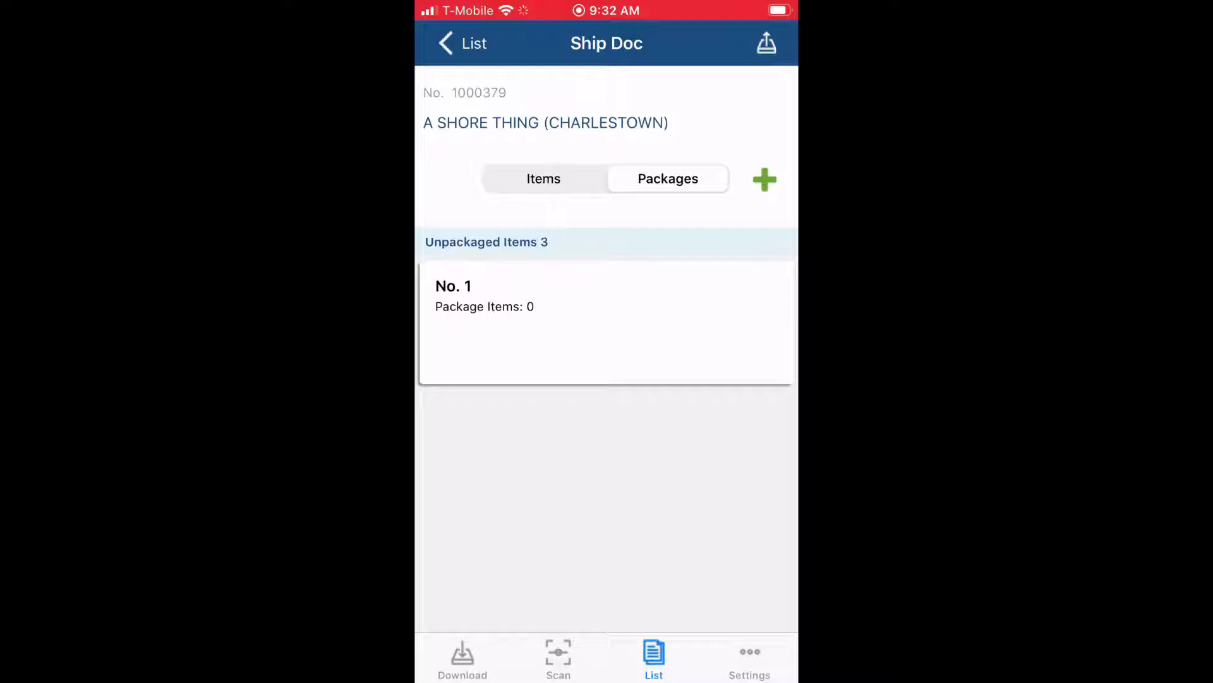
{"action": "left_click", "coordinate": [543, 178]}
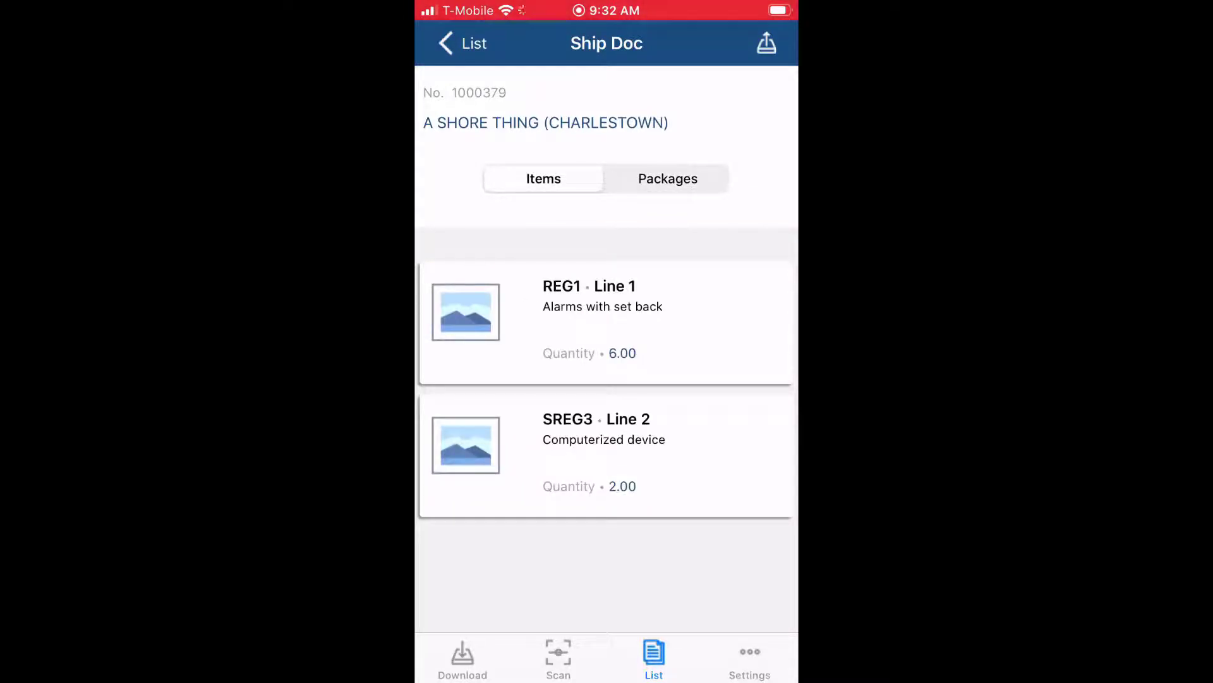
{"action": "left_click", "coordinate": [606, 323]}
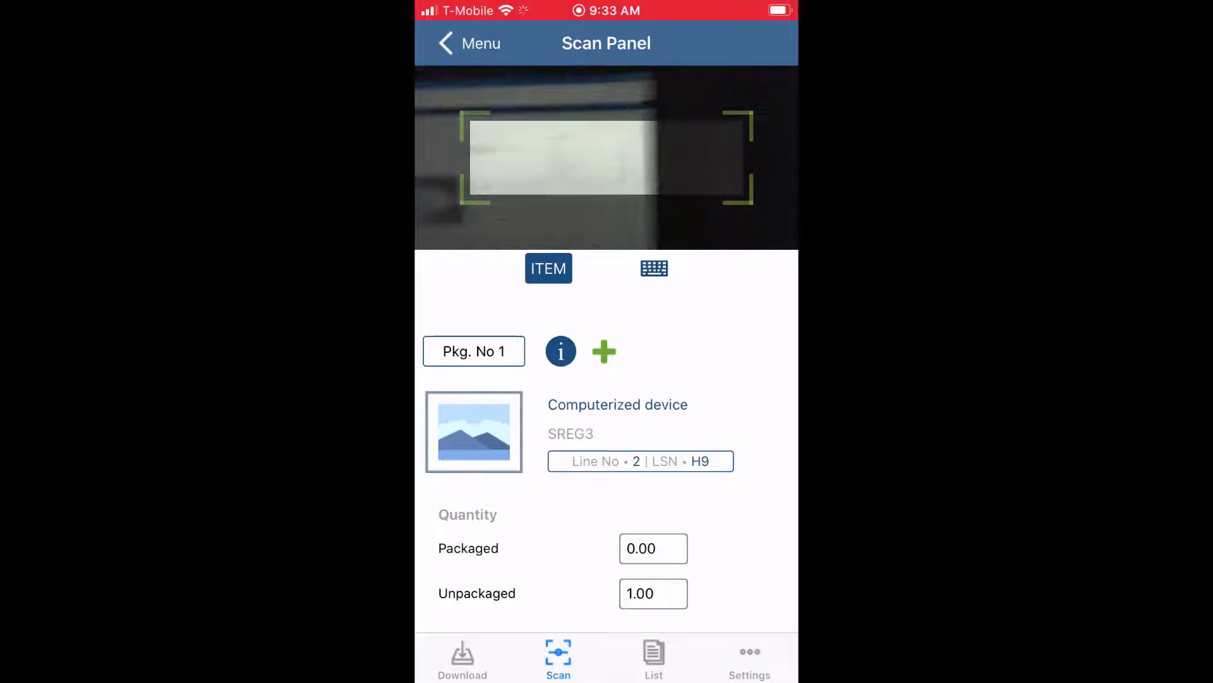
Create package 2 and look at its package type choices.
{"action": "left_click", "coordinate": [605, 351]}
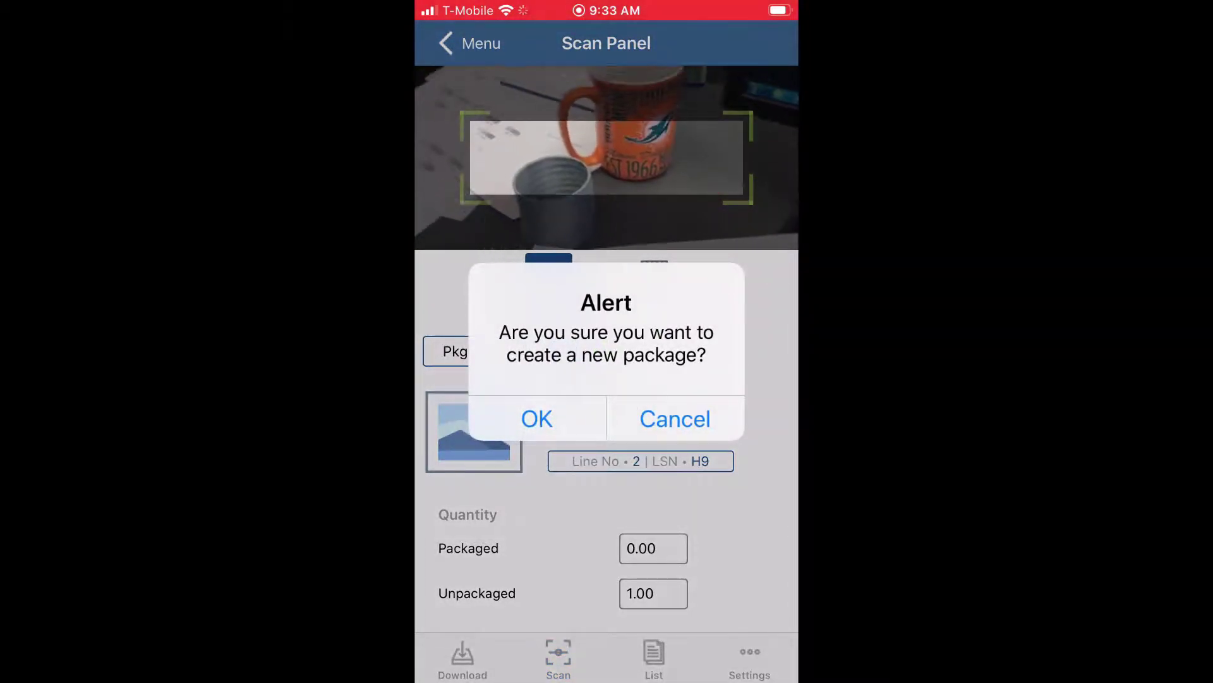
{"action": "left_click", "coordinate": [536, 419]}
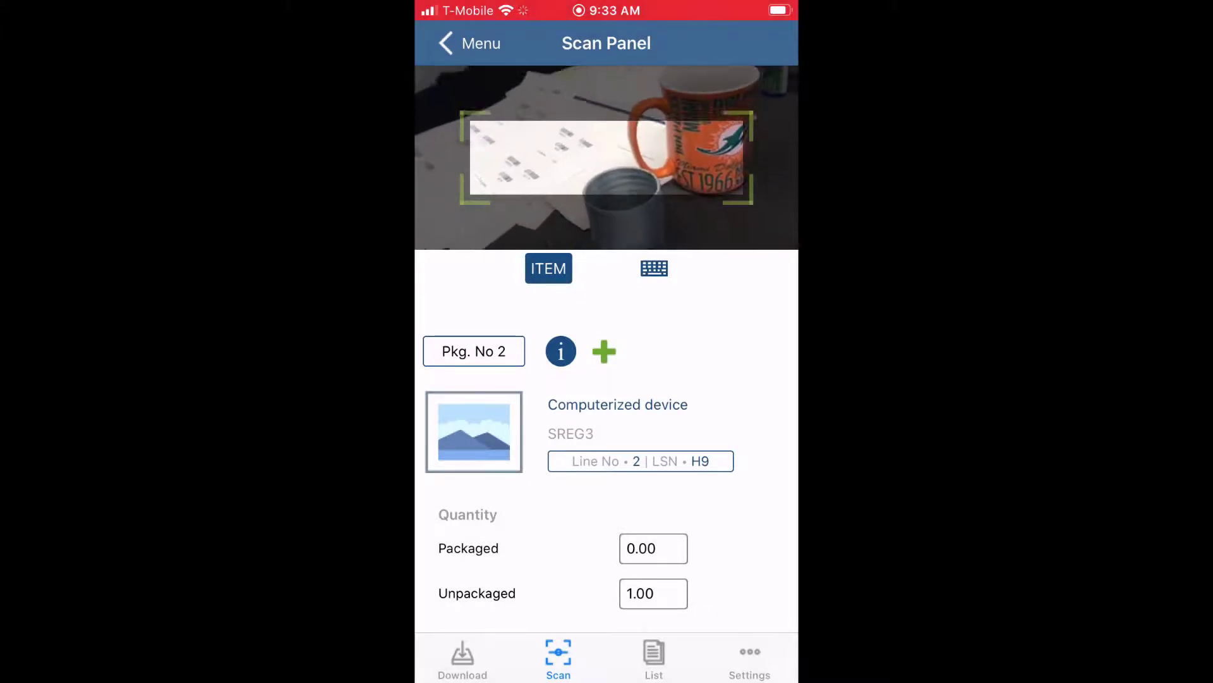
{"action": "left_click", "coordinate": [561, 352]}
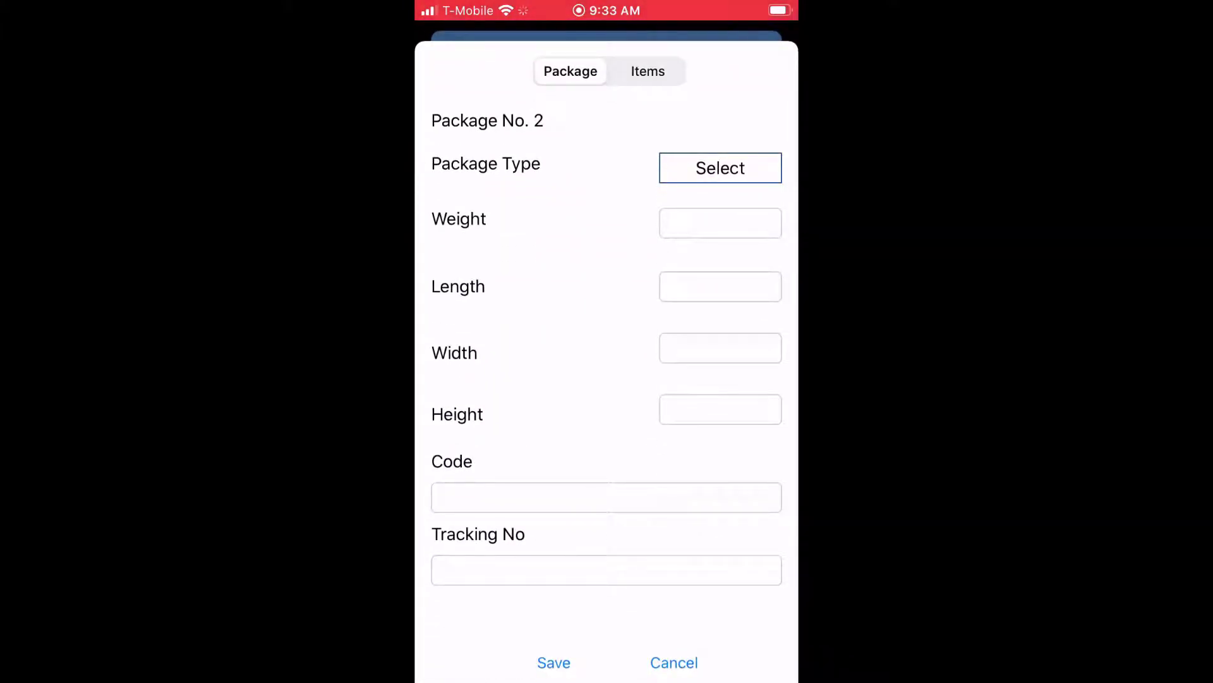
{"action": "left_click", "coordinate": [720, 167]}
{"action": "scroll", "coordinate": [606, 474], "scroll_direction": "down", "scroll_amount": 2}
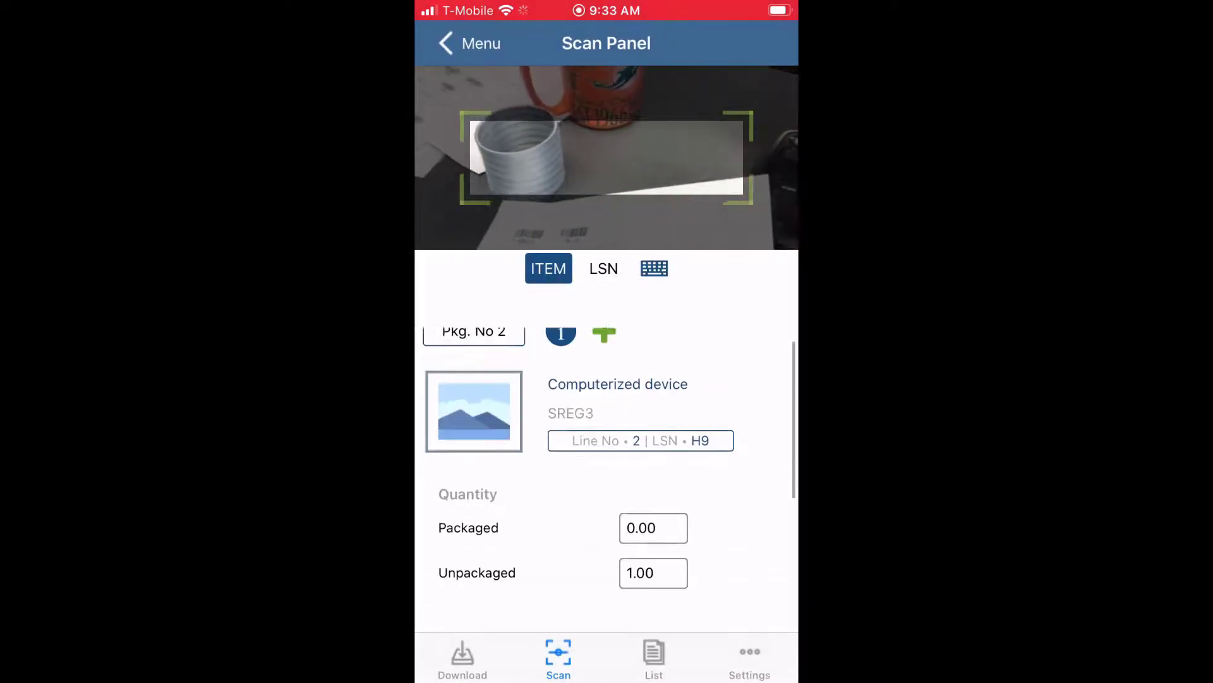
{"action": "scroll", "coordinate": [606, 474], "scroll_direction": "up", "scroll_amount": 1}
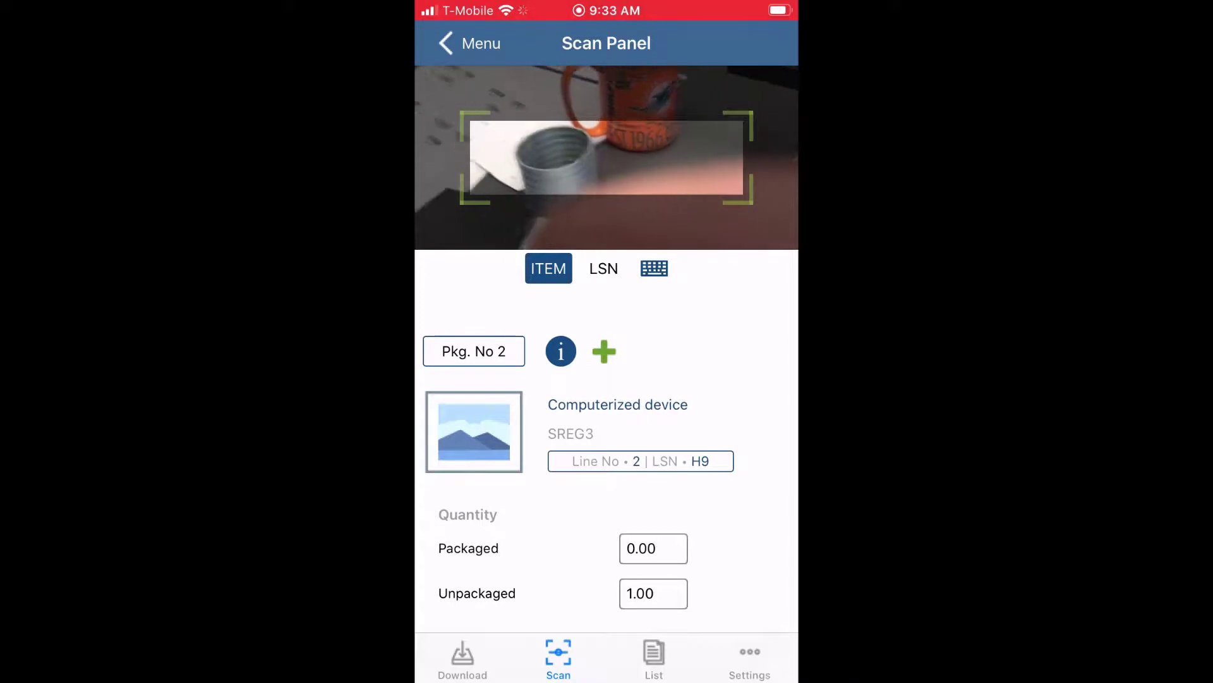
Review package 1's items and package details, then switch back to package 2.
{"action": "left_click", "coordinate": [474, 351]}
{"action": "left_click", "coordinate": [607, 317]}
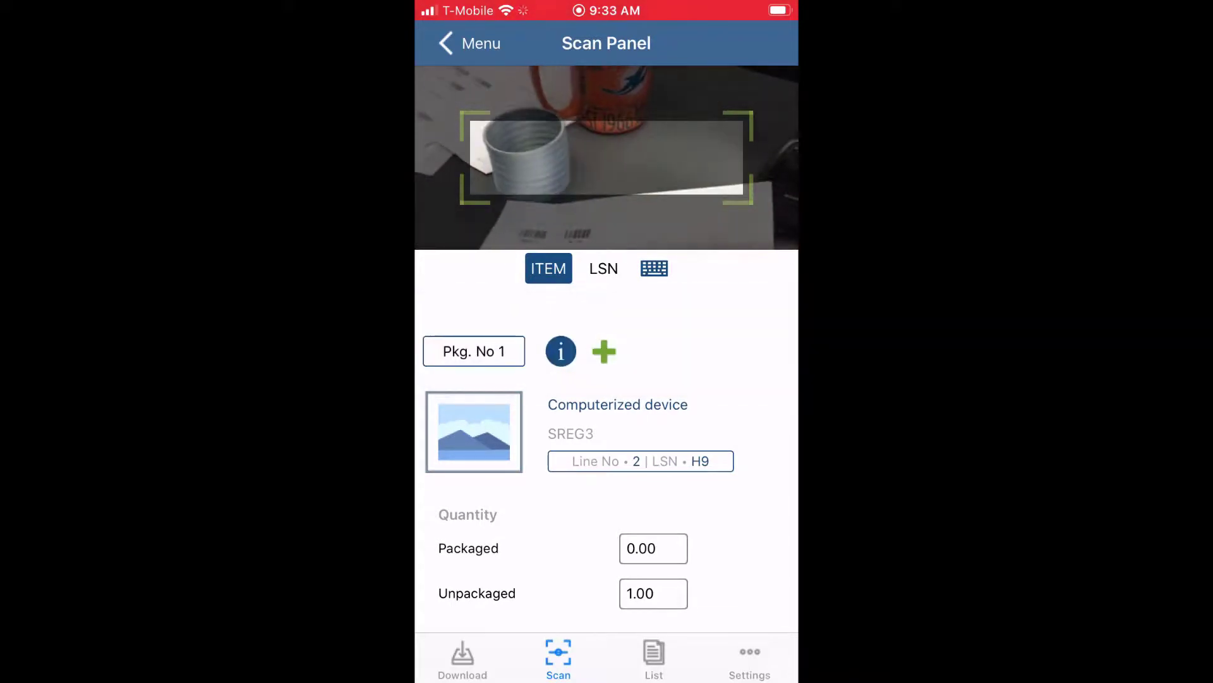
{"action": "left_click", "coordinate": [560, 350]}
{"action": "left_click", "coordinate": [648, 71]}
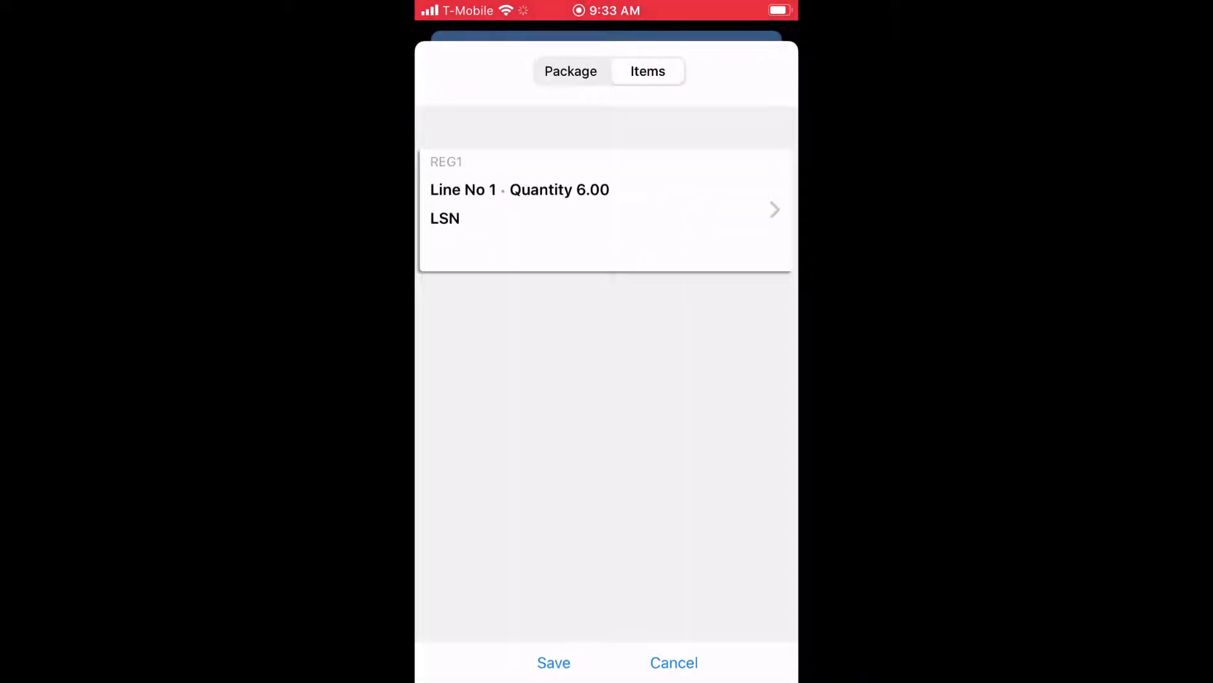
{"action": "left_click", "coordinate": [570, 71]}
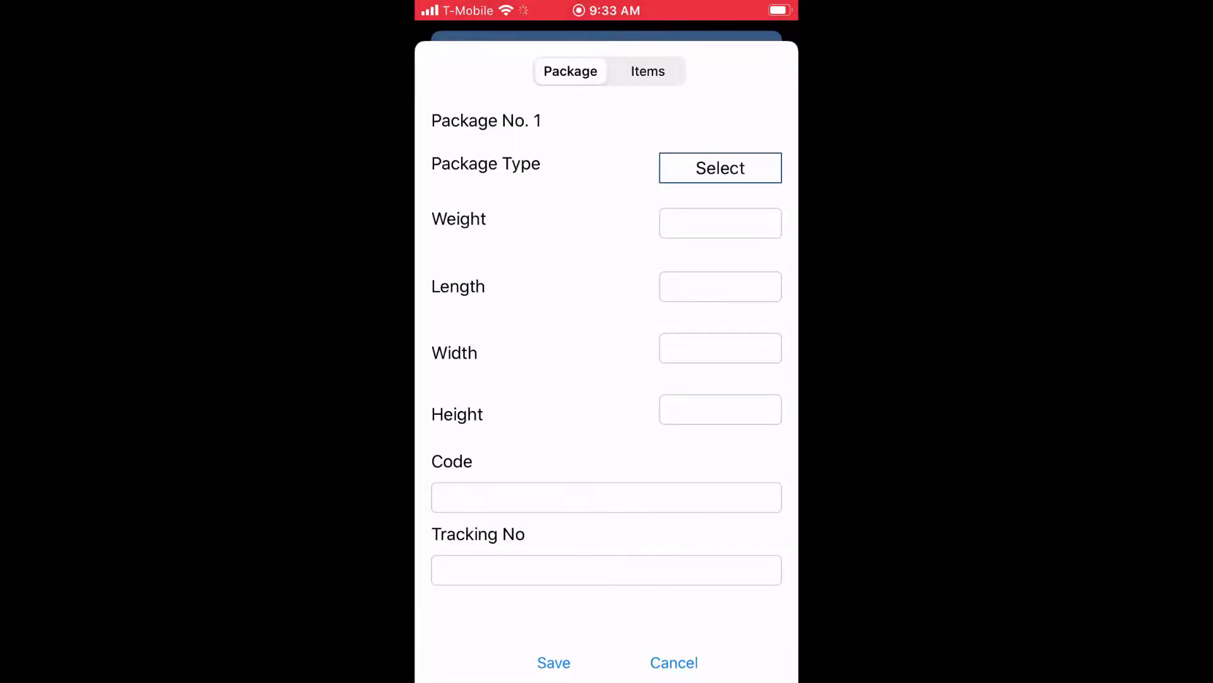
{"action": "left_click", "coordinate": [674, 662]}
{"action": "left_click", "coordinate": [474, 349]}
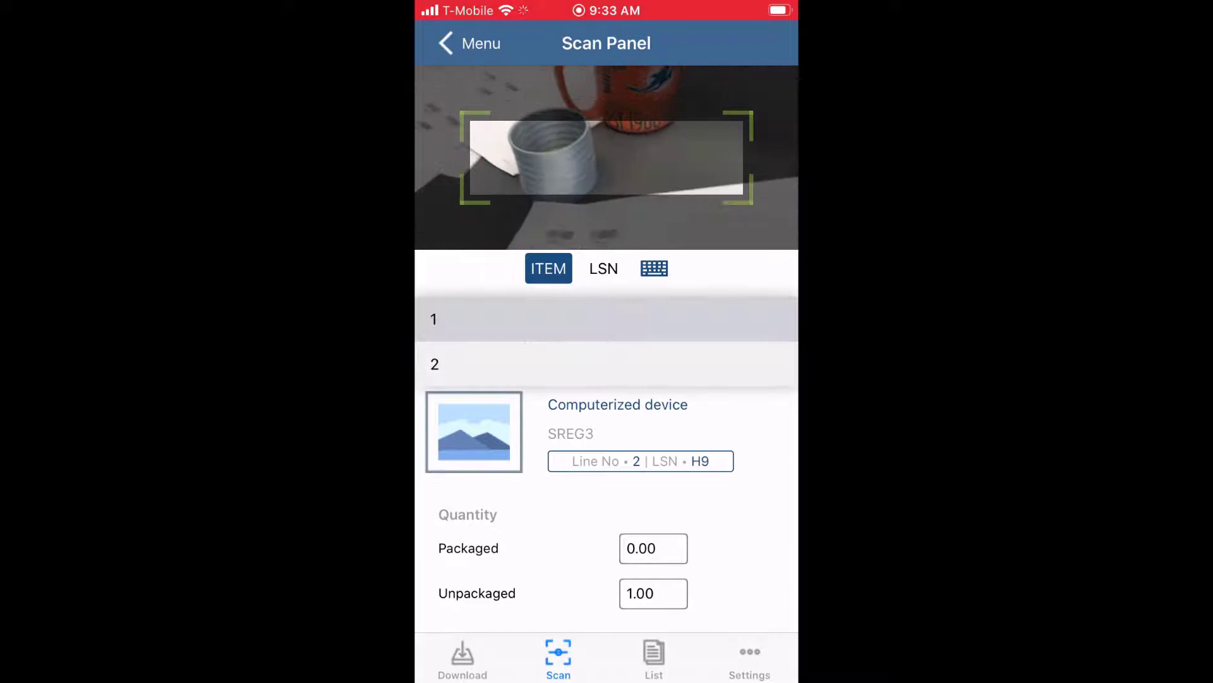
{"action": "left_click", "coordinate": [607, 364]}
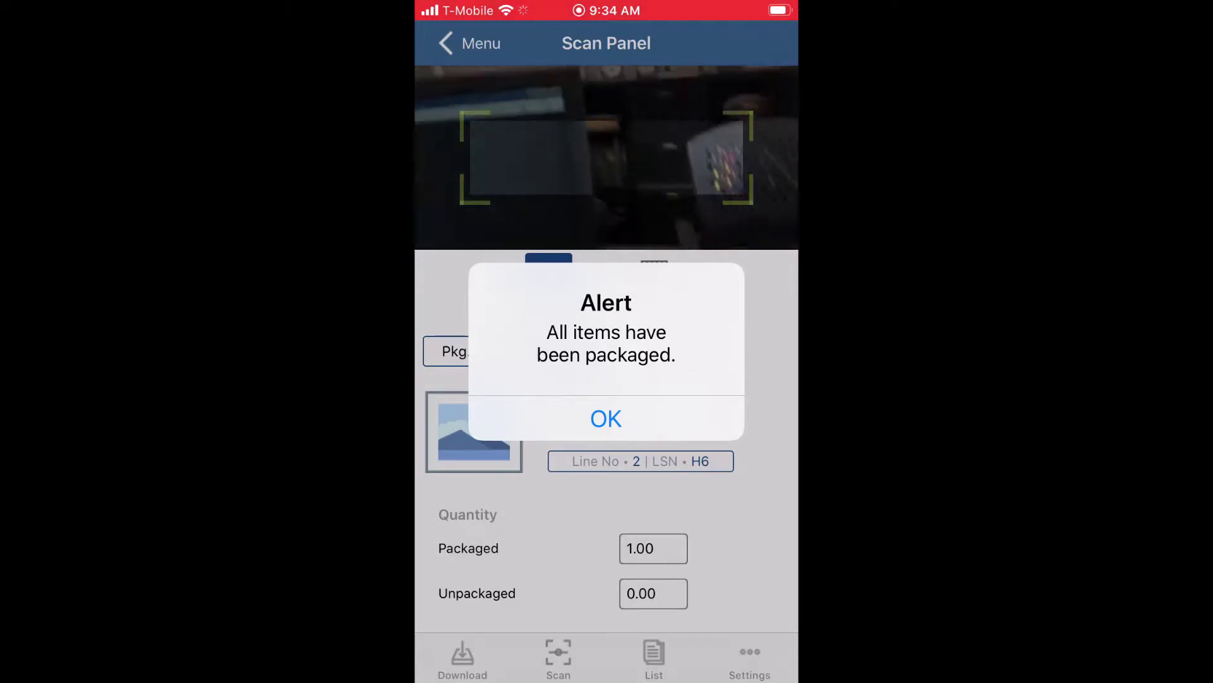
Acknowledge the 'All items have been packaged' alert and bring up package 1's details.
{"action": "left_click", "coordinate": [606, 418]}
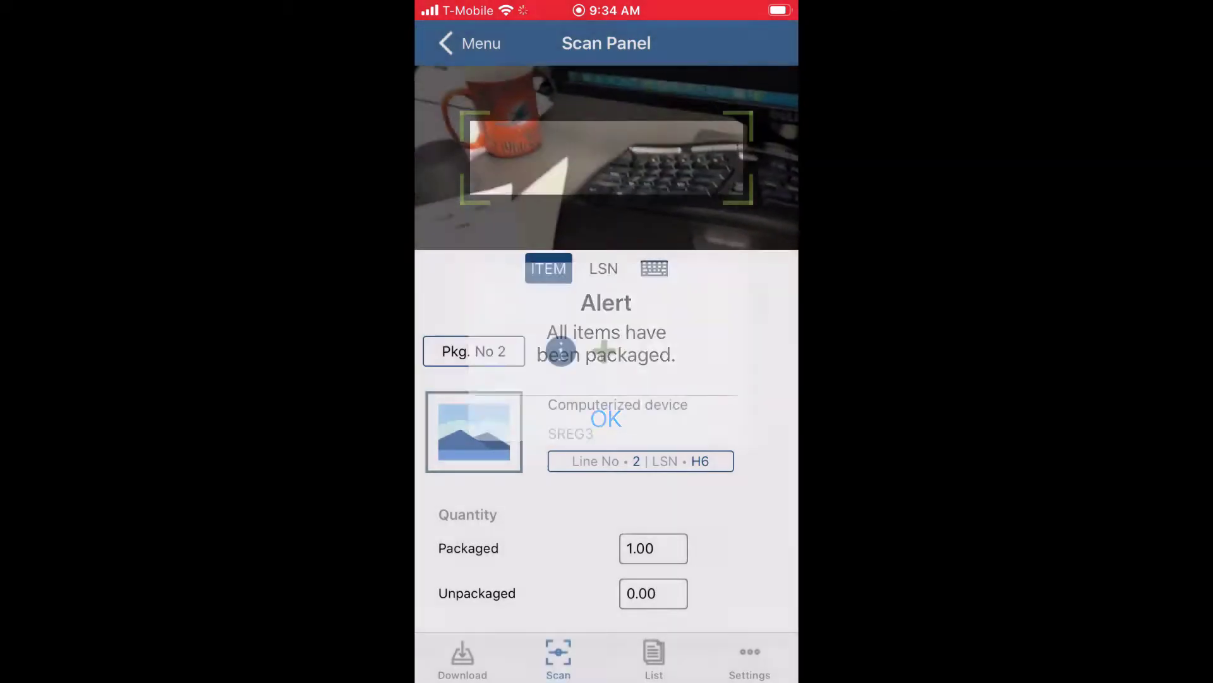
{"action": "left_click", "coordinate": [654, 658]}
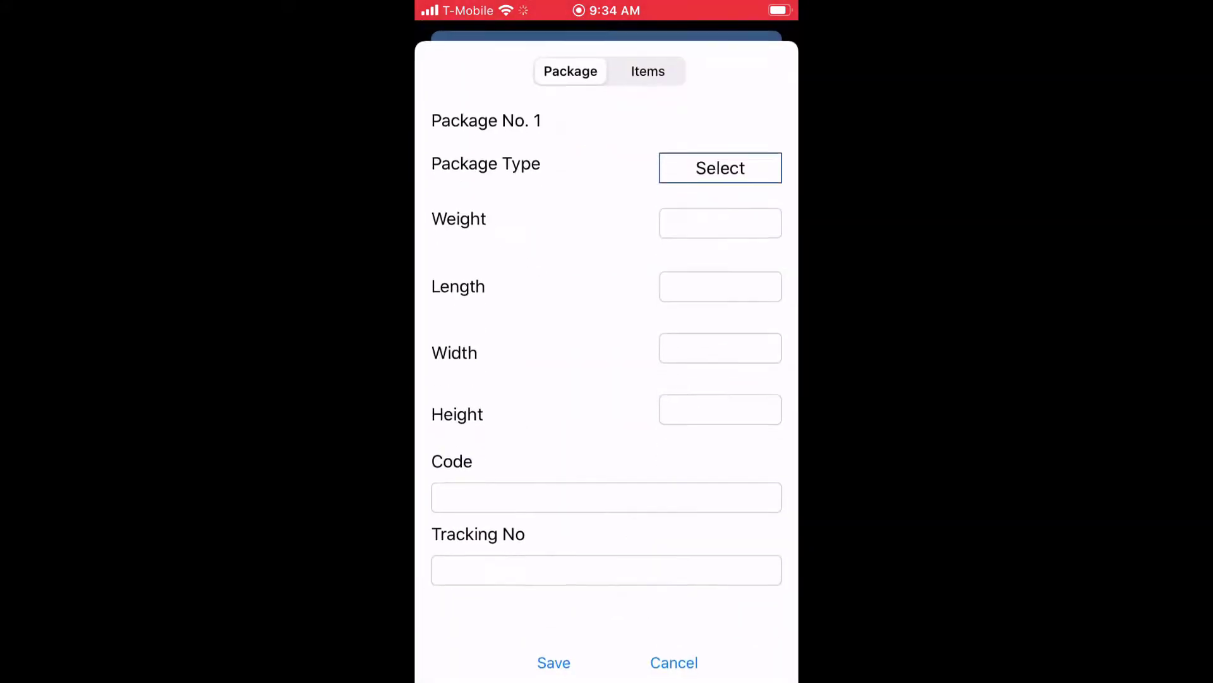
Review the items packed in package 1 and package 2.
{"action": "left_click", "coordinate": [648, 71]}
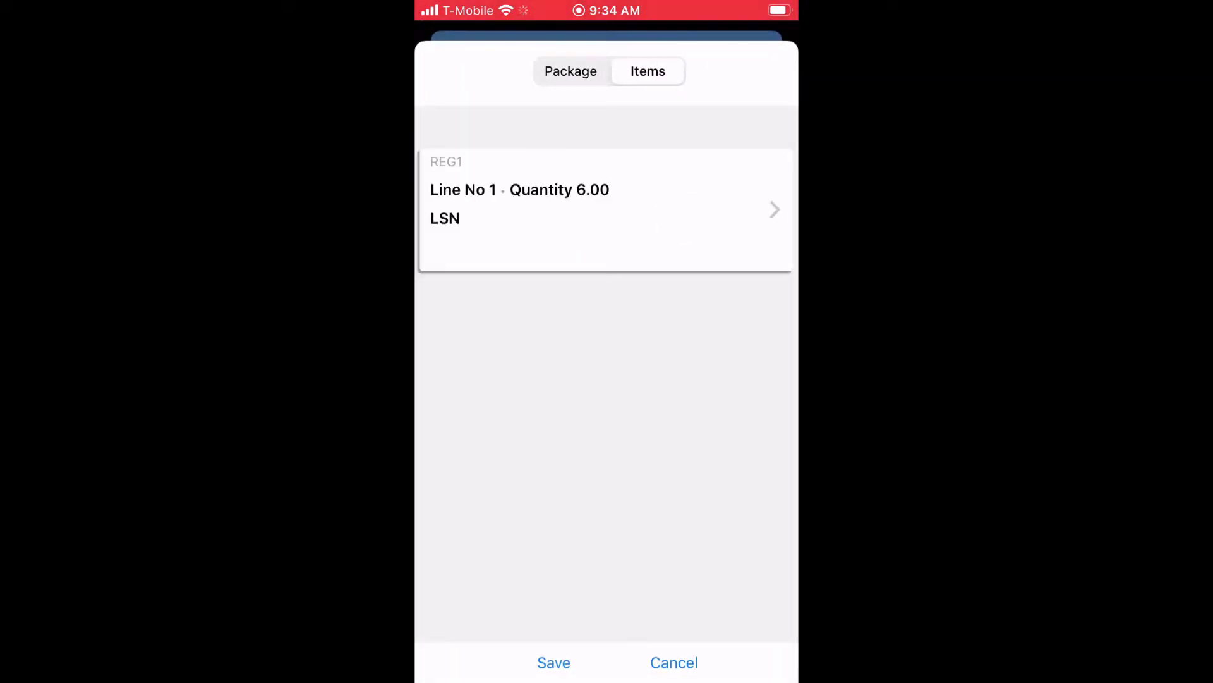
{"action": "left_click", "coordinate": [553, 663]}
{"action": "left_click", "coordinate": [474, 351]}
{"action": "left_click", "coordinate": [606, 361]}
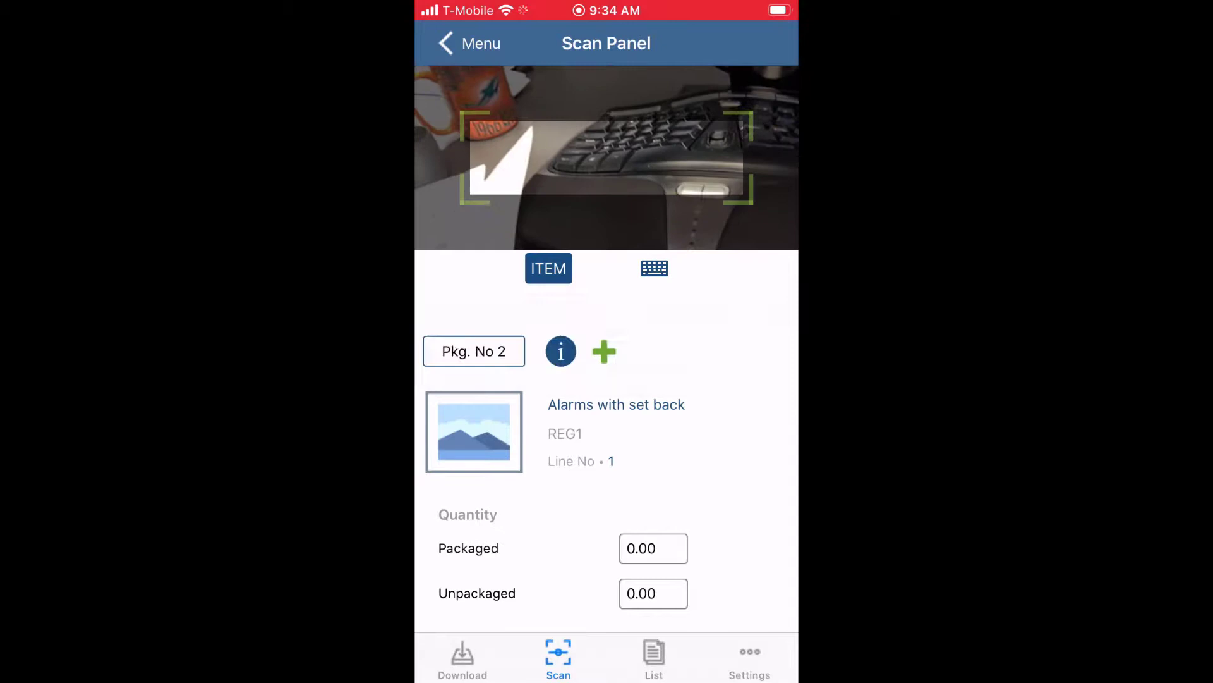
{"action": "left_click", "coordinate": [561, 350]}
{"action": "left_click", "coordinate": [648, 71]}
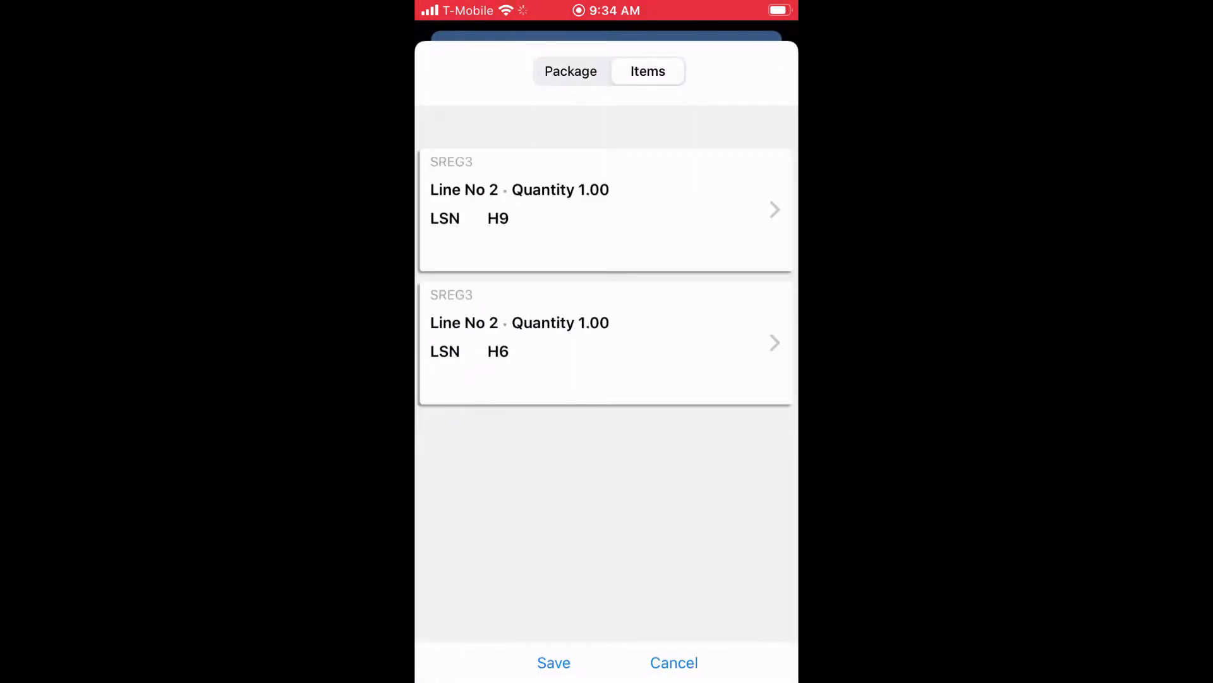
Upload both packages from the ship doc's Packages list to Order Time.
{"action": "left_click", "coordinate": [673, 663]}
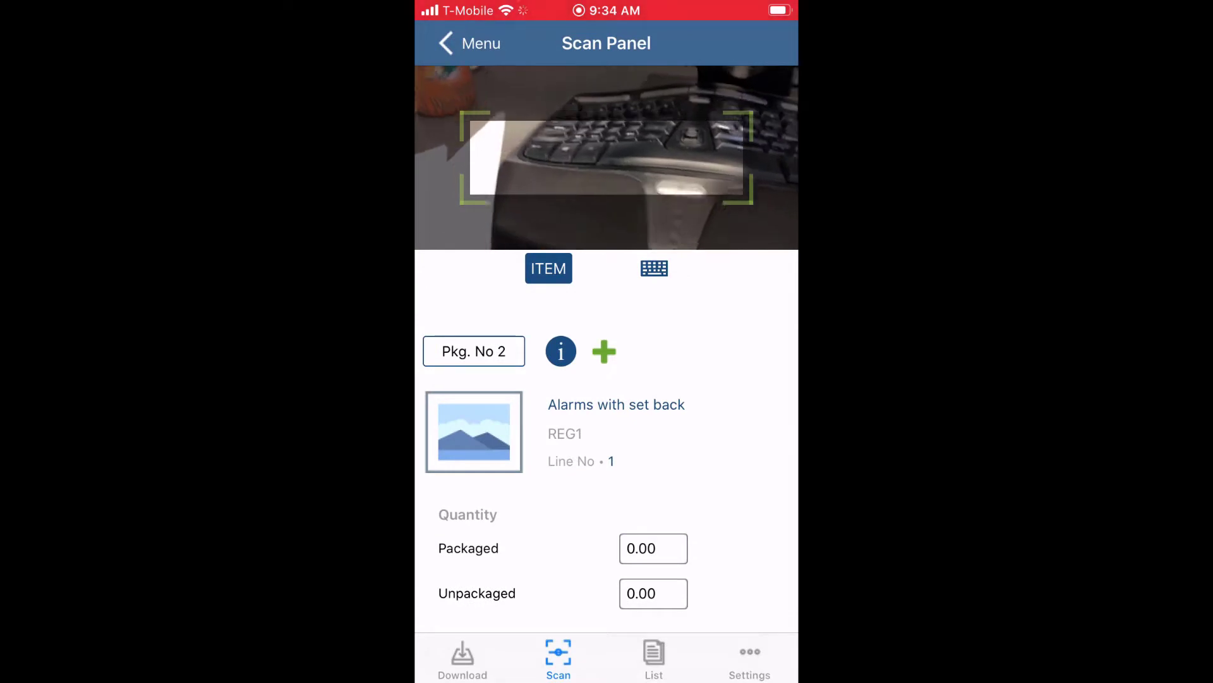
{"action": "left_click", "coordinate": [654, 657]}
{"action": "left_click", "coordinate": [766, 43]}
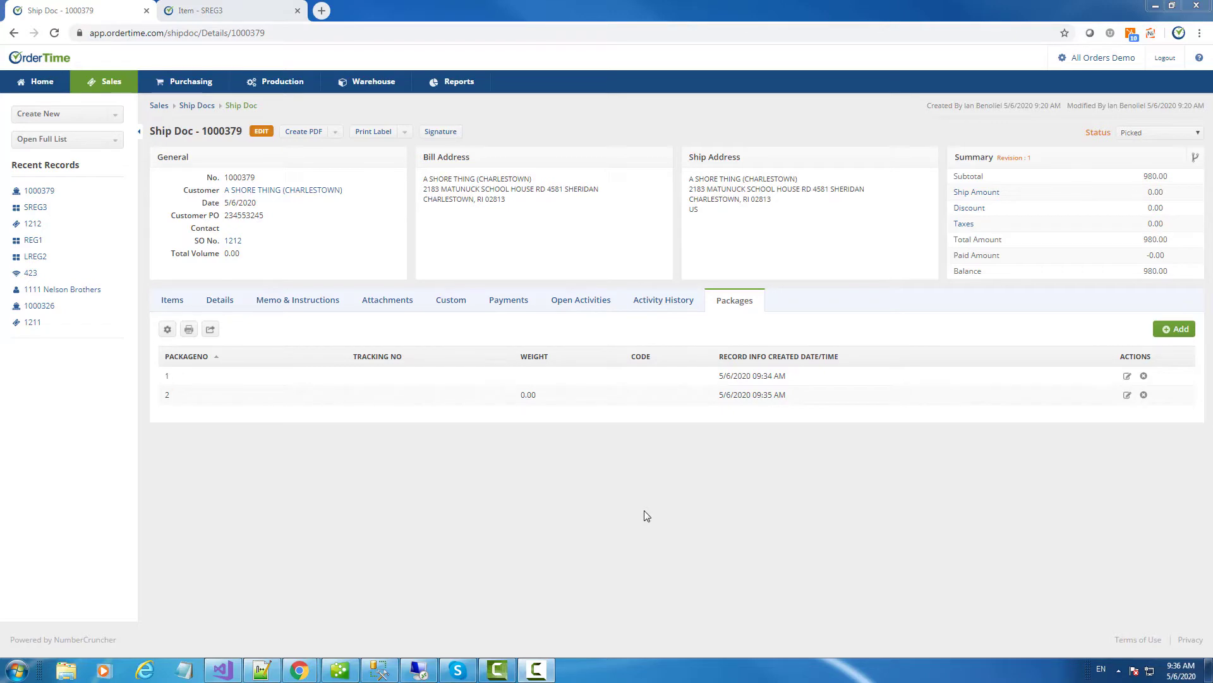
Inspect package 1 (six REG1), then package 2 (SREG3 serials H9 and H6).
{"action": "left_click", "coordinate": [173, 305]}
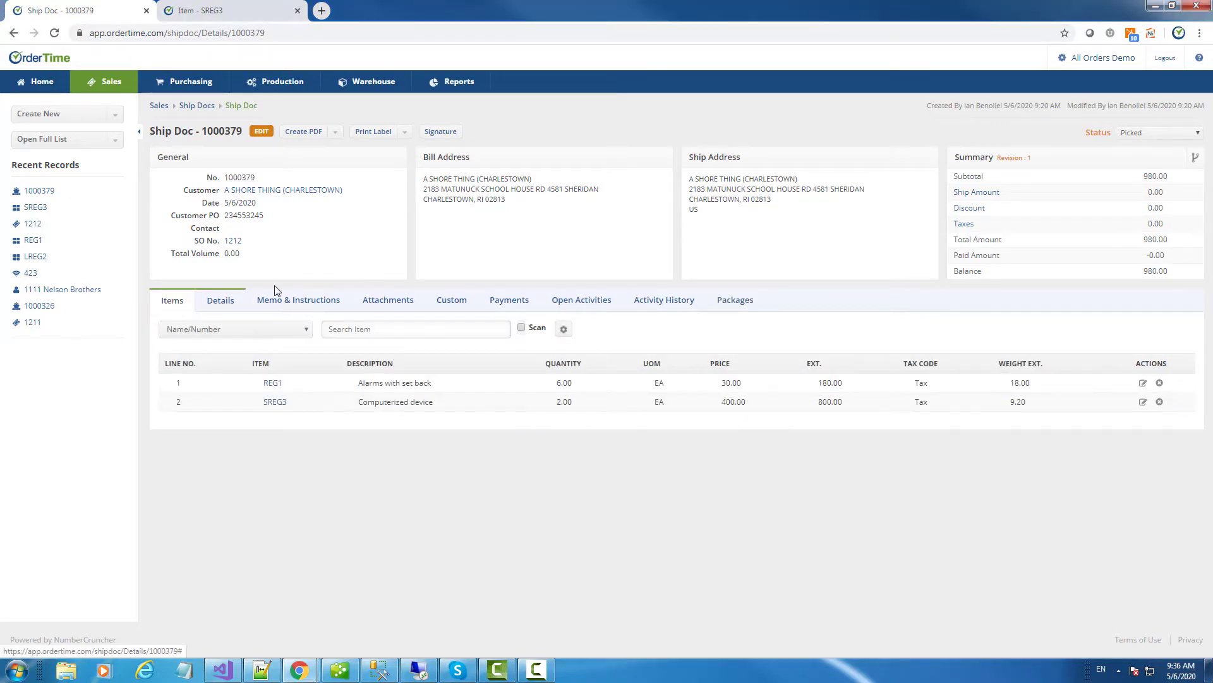
{"action": "left_click", "coordinate": [736, 300]}
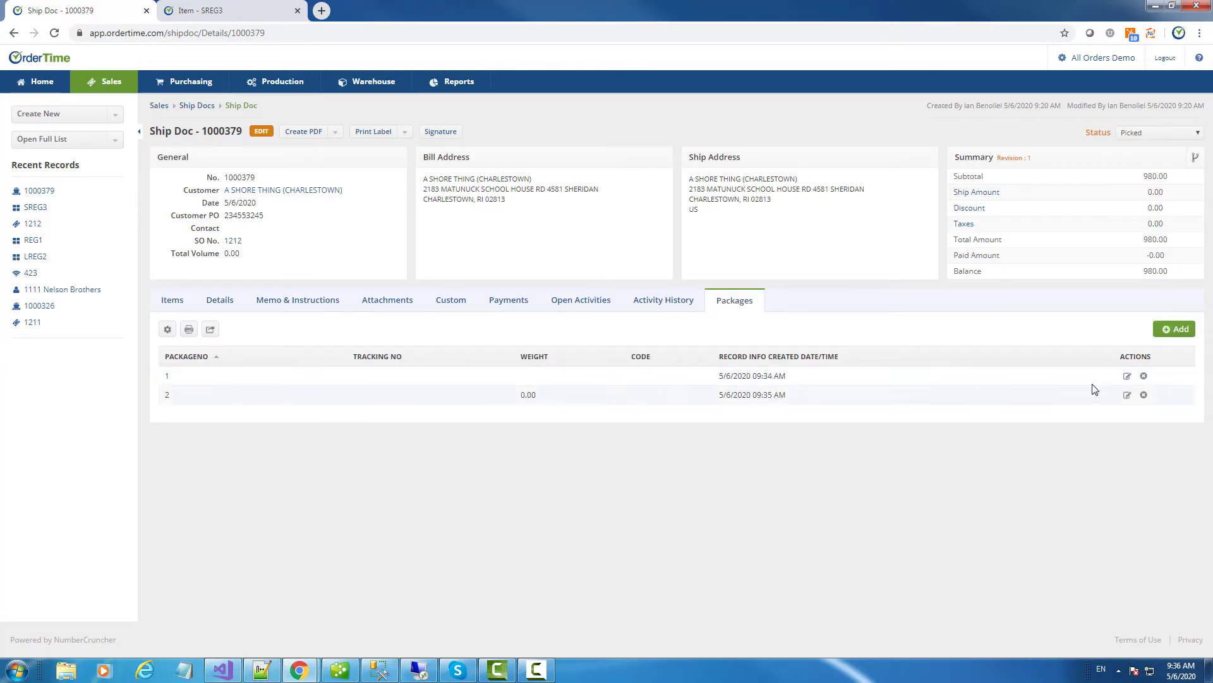
{"action": "left_click", "coordinate": [1128, 378]}
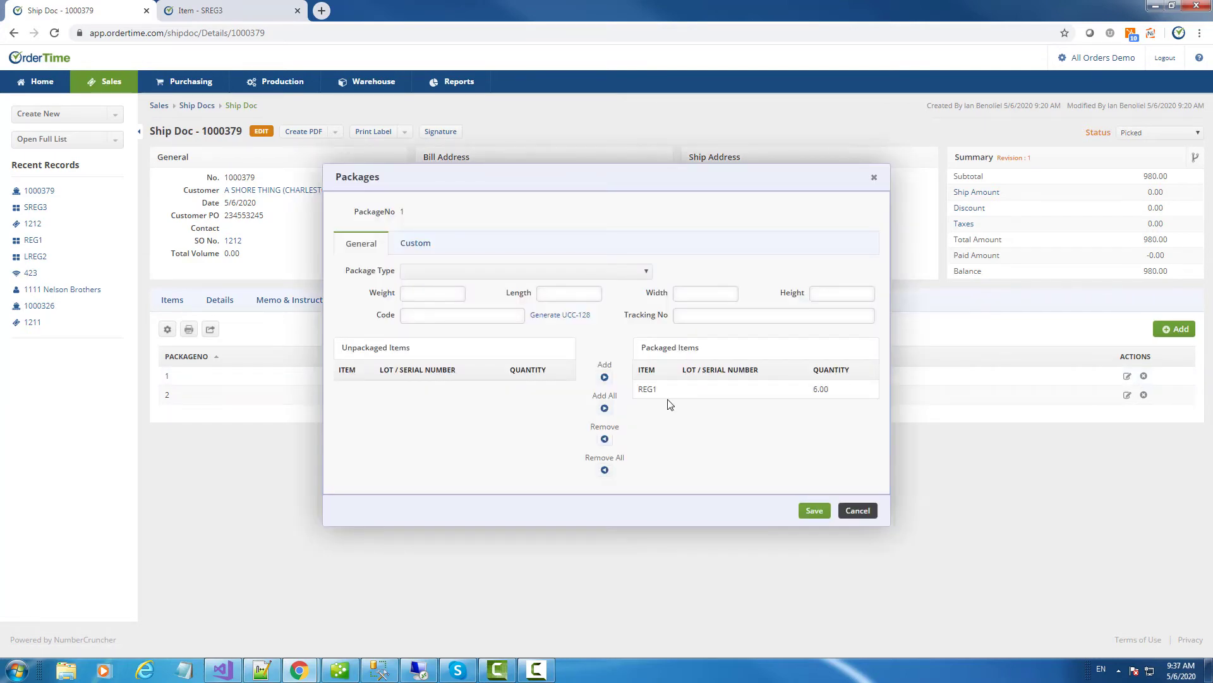
{"action": "left_click", "coordinate": [874, 511]}
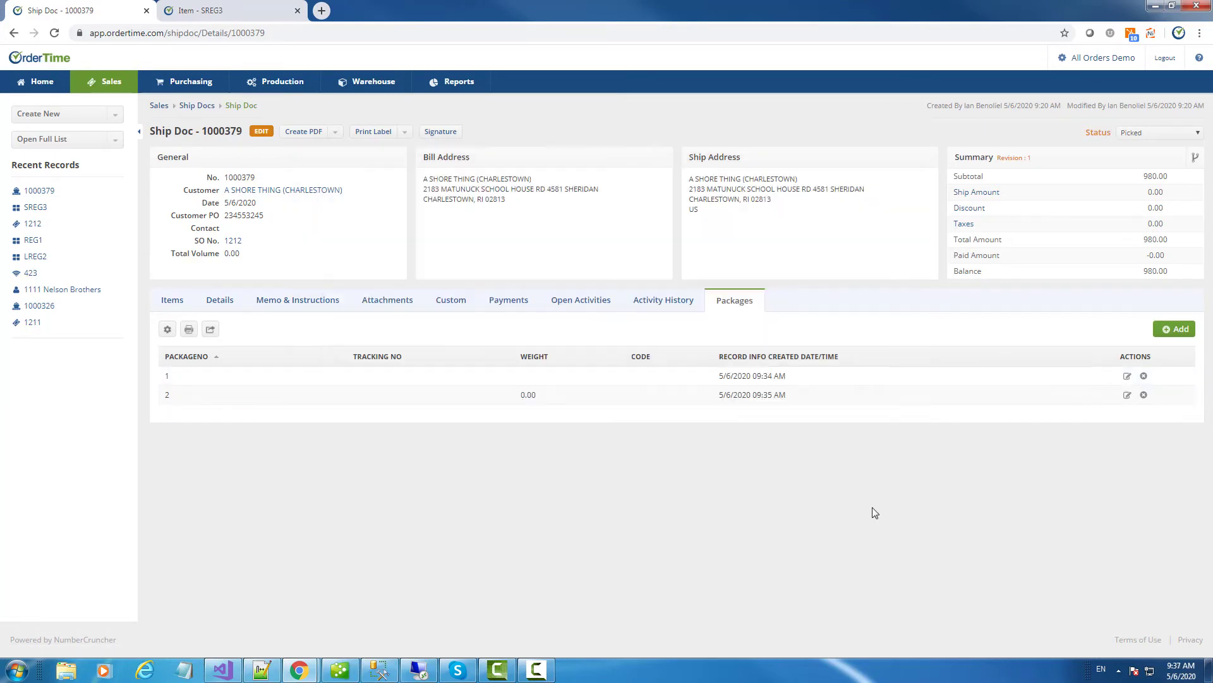
{"action": "left_click", "coordinate": [1126, 395]}
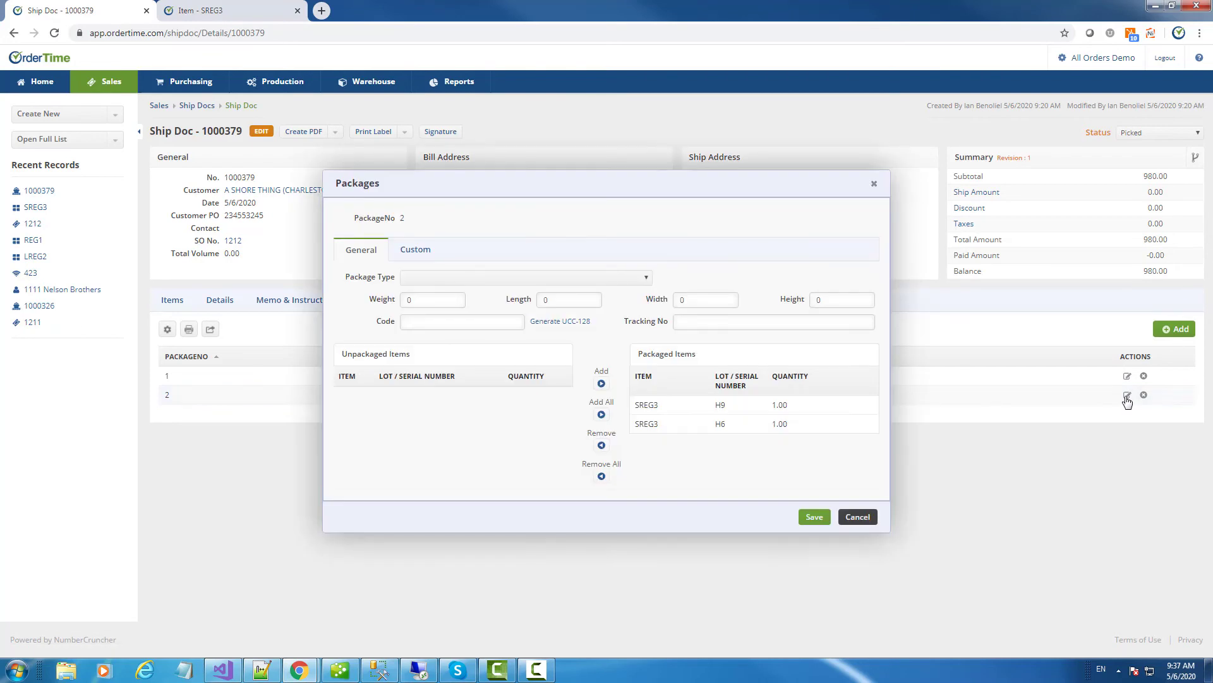